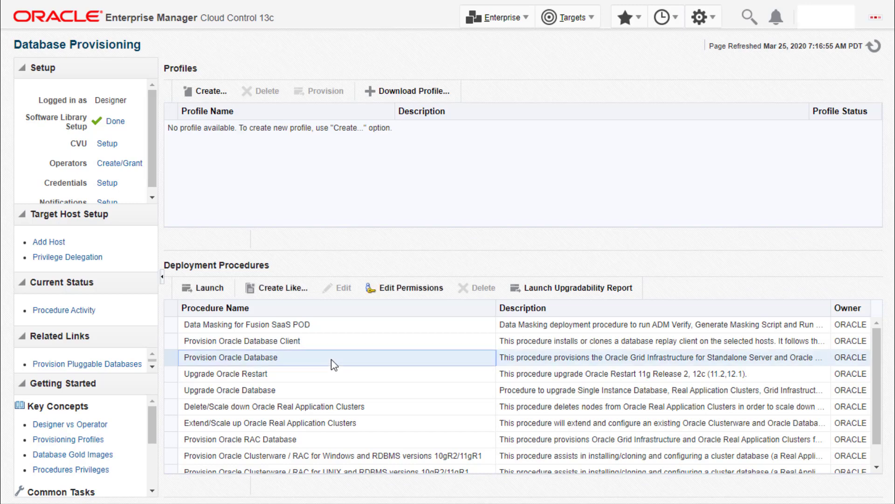
Launch Provision Oracle Database for Linux x86-64, version 11.2.0.4.0, without Grid Infrastructure, deploying software and creating a database on the Oracle Linux 7.4 host.
click(213, 290)
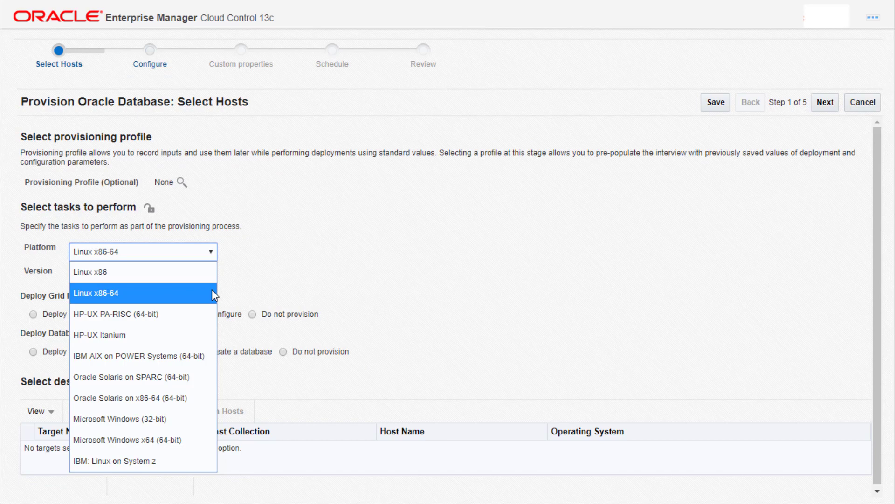
click(213, 292)
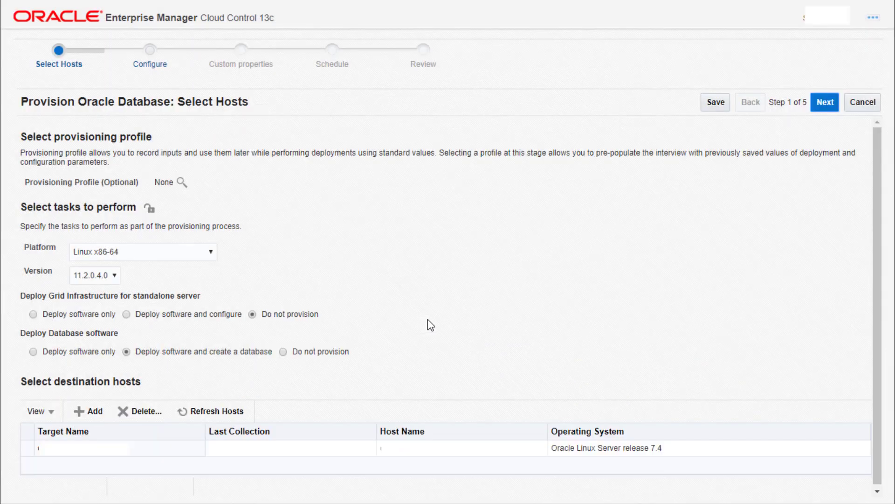
click(825, 104)
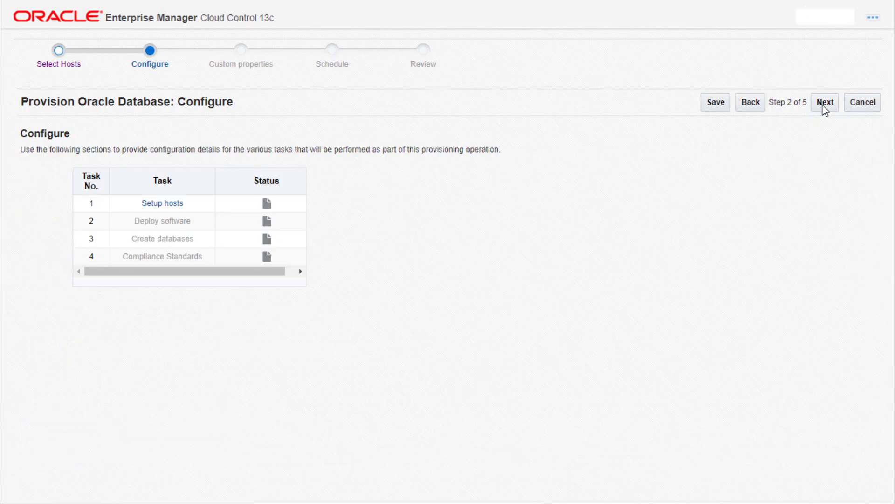
Complete the host setup, overriding preferred credentials with the named SYSMAN-owned credential for normal and privileged users, and accept the operating system groups.
click(175, 205)
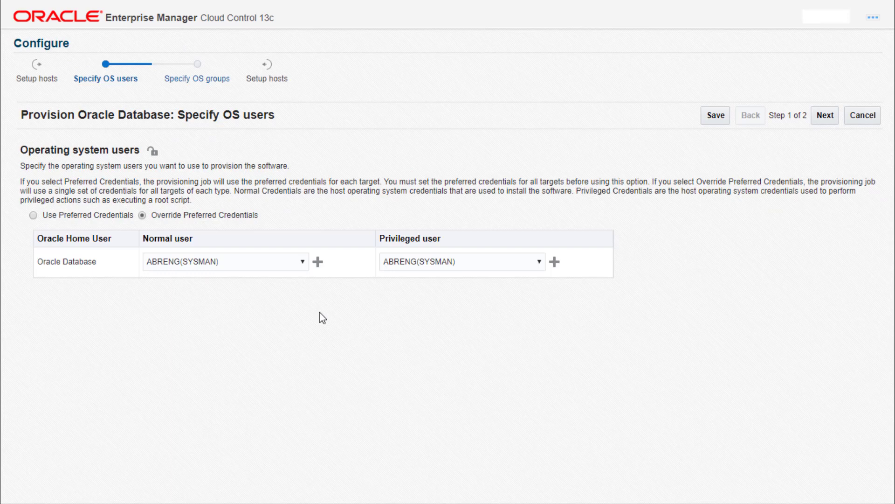
click(825, 118)
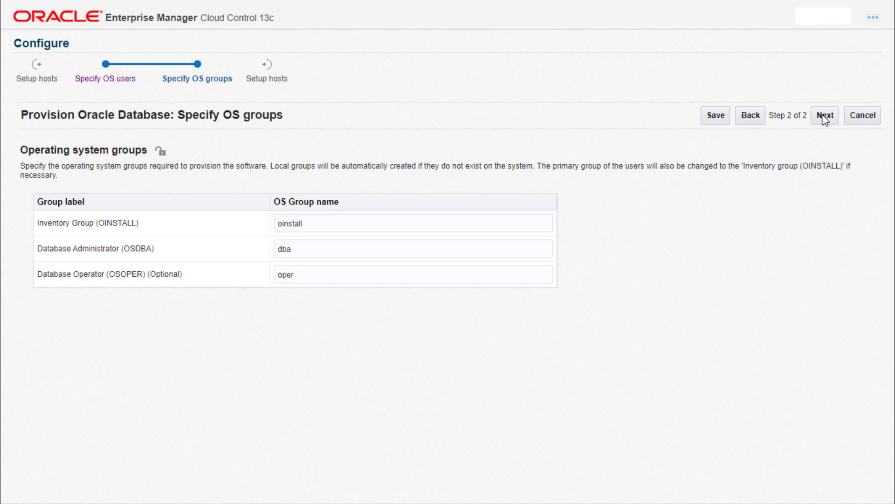
click(825, 116)
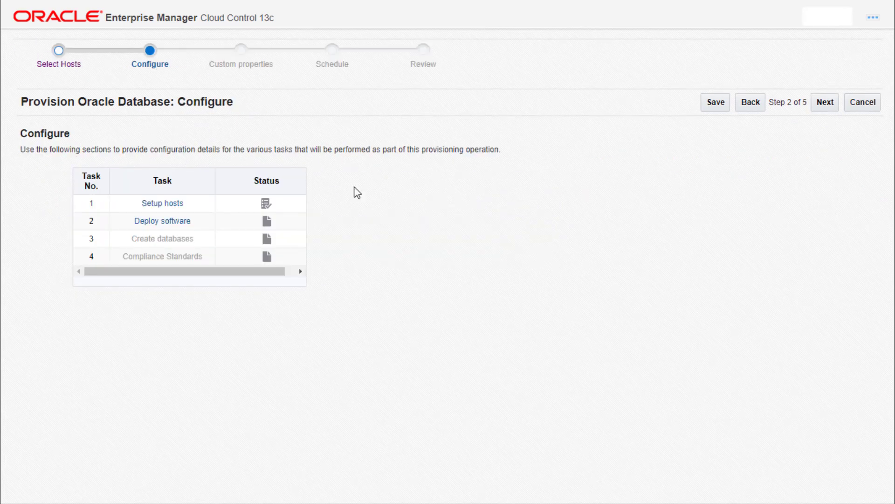
Configure software deployment with the Oracle Database 11.2.0.4 component, base /scratch/orahome, home /scratch/orahome/11.2.0.4/product/dbhome_1 and working directory /tmp.
click(177, 221)
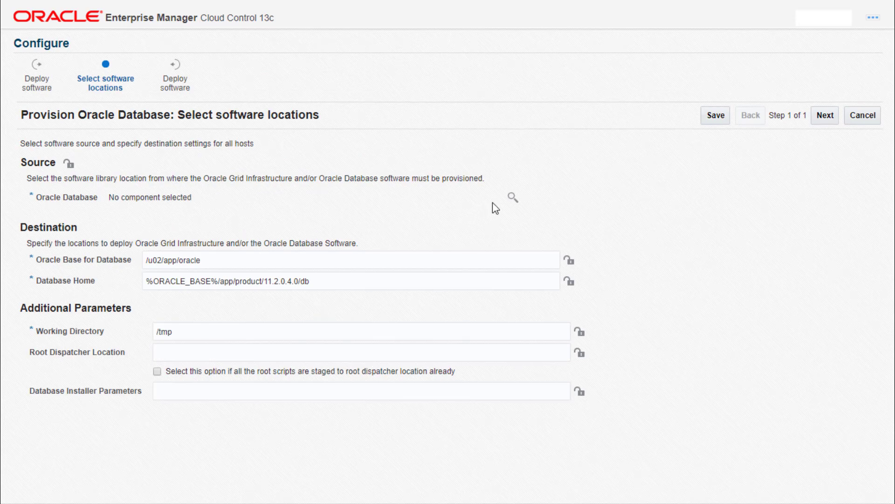
click(513, 197)
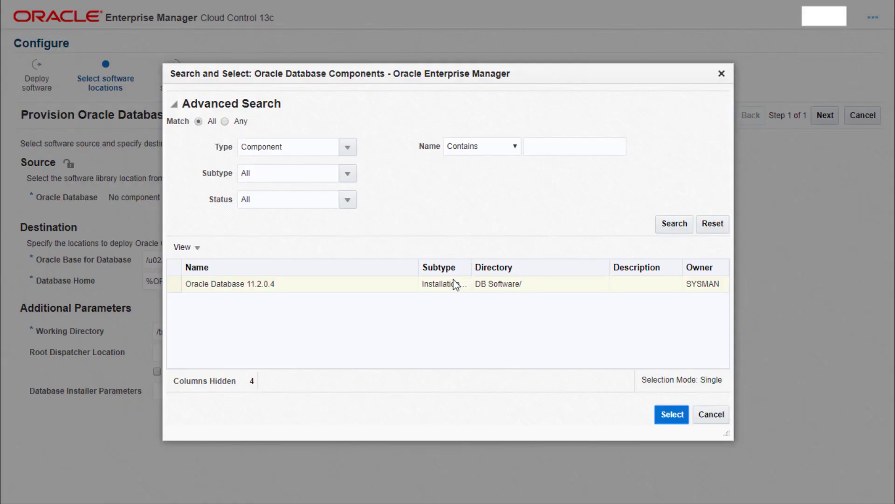
click(673, 414)
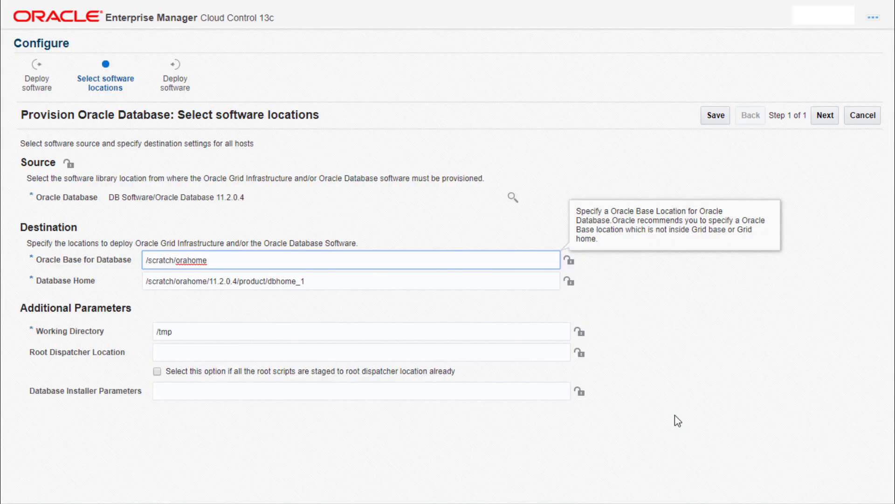
key(Tab)
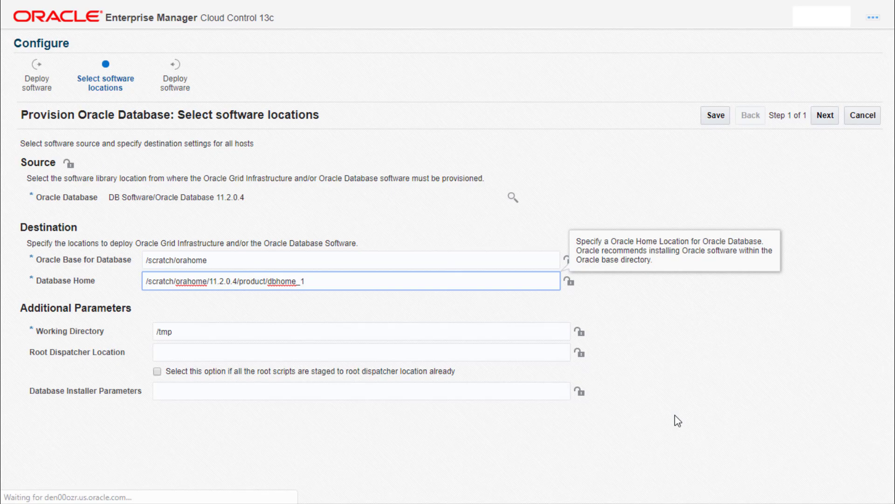
key(Tab)
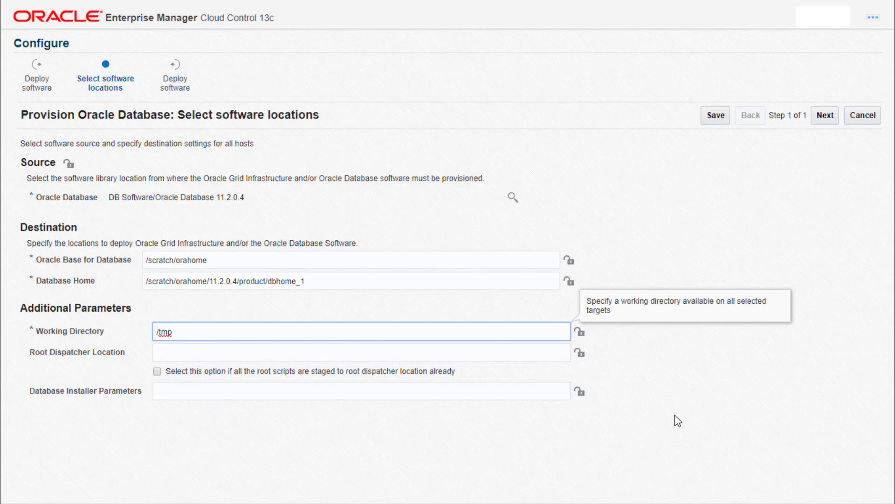
click(829, 120)
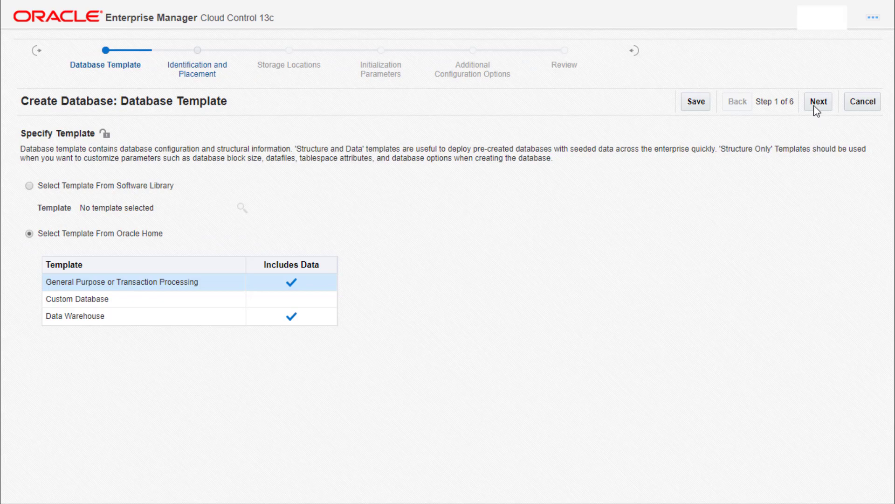
Use the General Purpose or Transaction Processing template, name the database and SID DB11g, and enter and confirm one administrative password for all accounts.
click(818, 102)
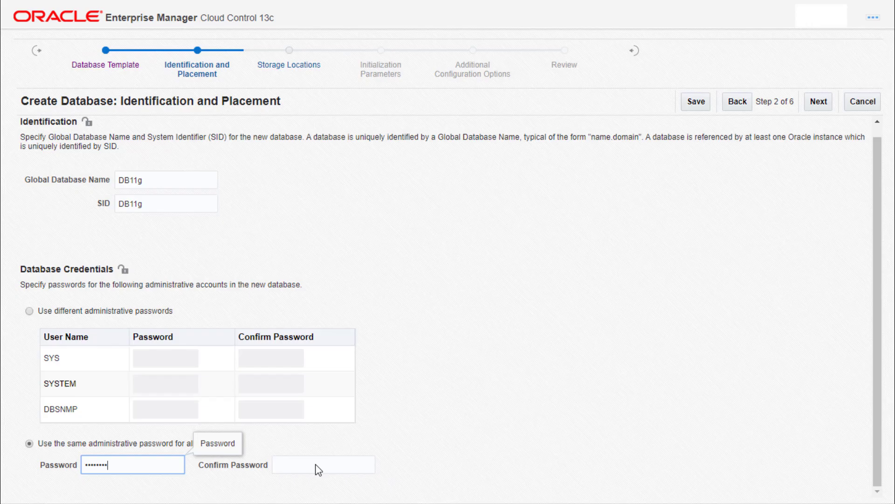
click(319, 469)
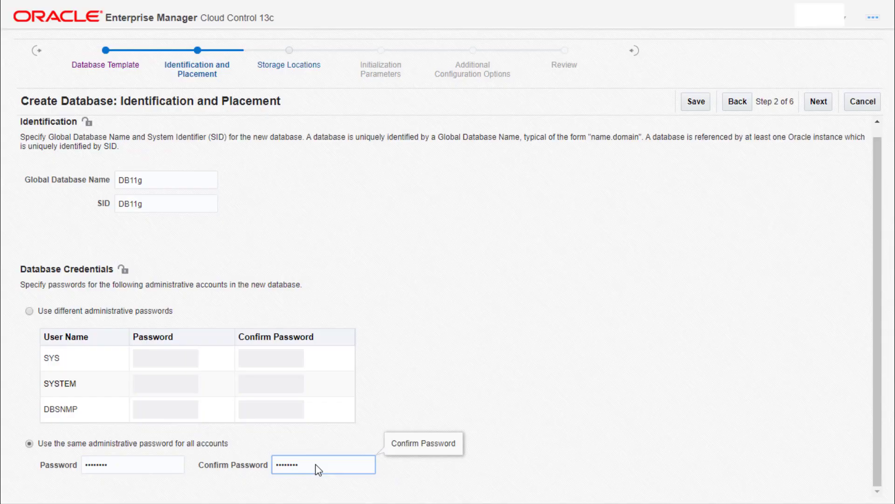
click(819, 102)
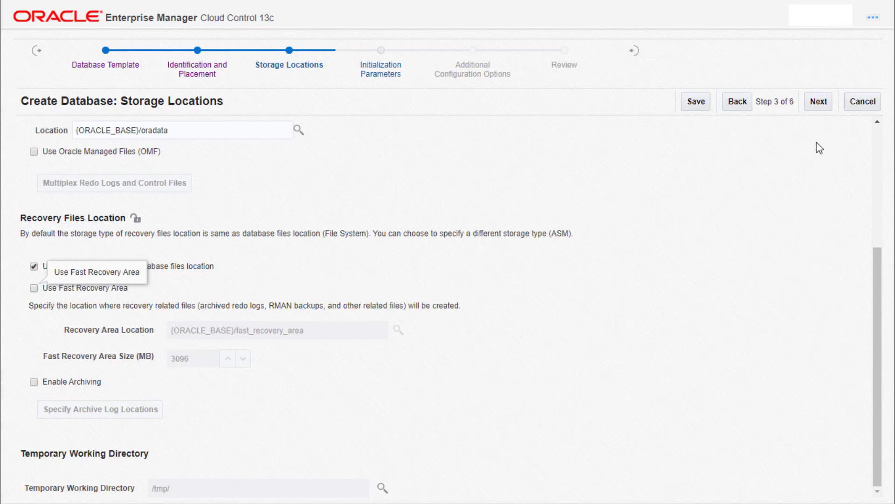
Leave the Fast Recovery Area and archiving off for the database, and choose AL32UTF8 as its database character set.
click(819, 103)
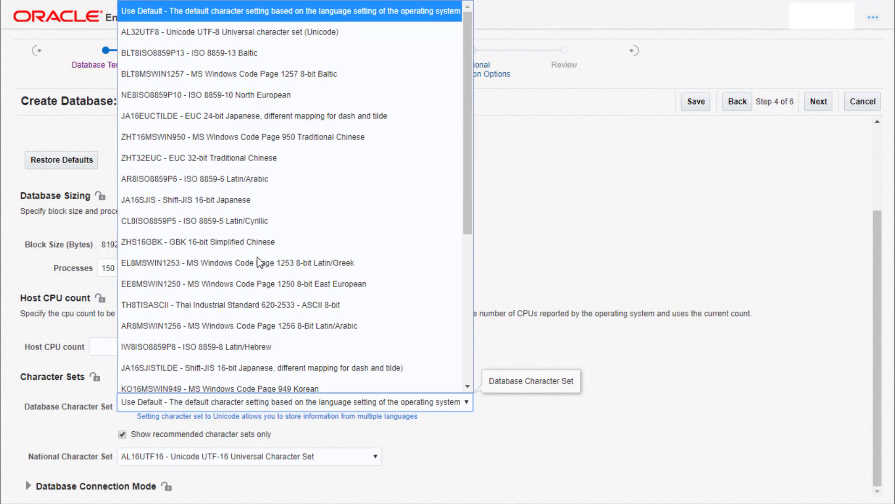
click(818, 102)
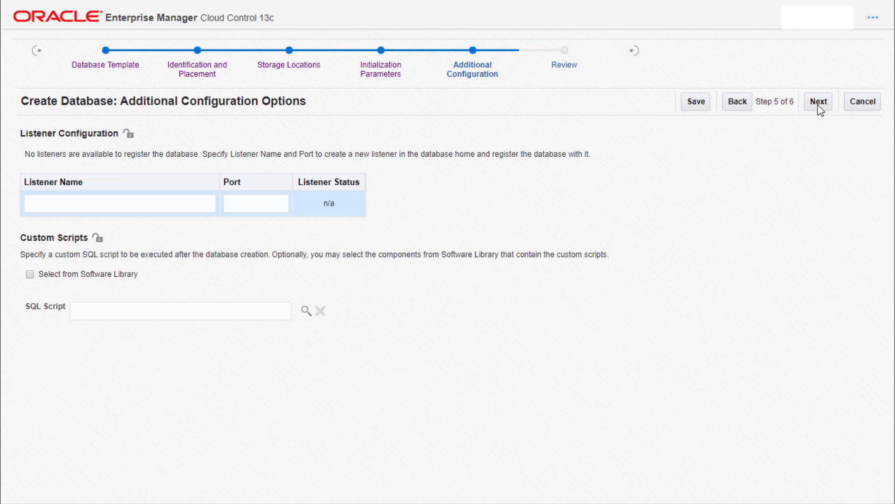
Define a new listener named LISTENER on port 1524 and finish the database creation configuration.
key(Tab)
text(LISTENER)
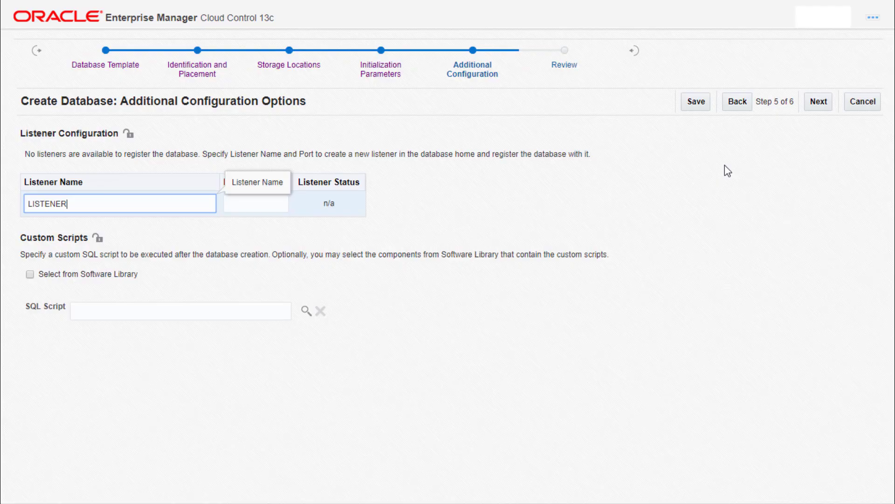
key(Tab)
text(1524)
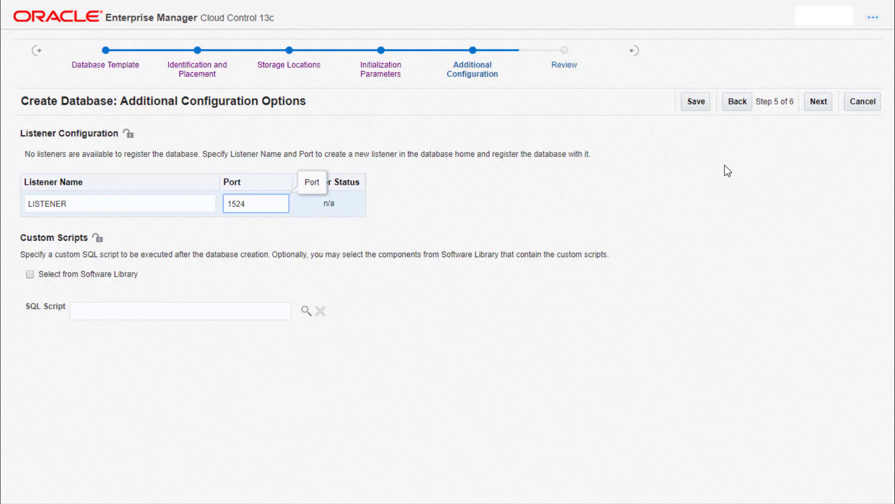
click(816, 102)
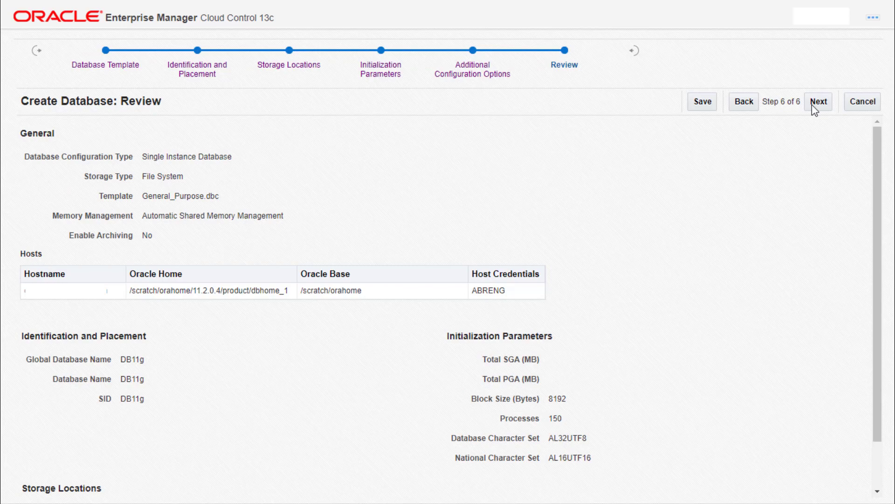
click(815, 102)
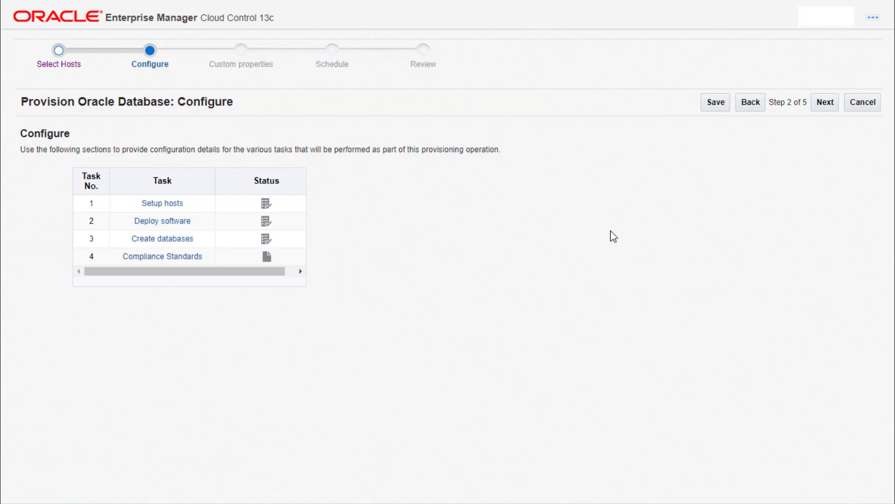
Complete the Compliance Standards task with the compliance standard left at None.
click(187, 258)
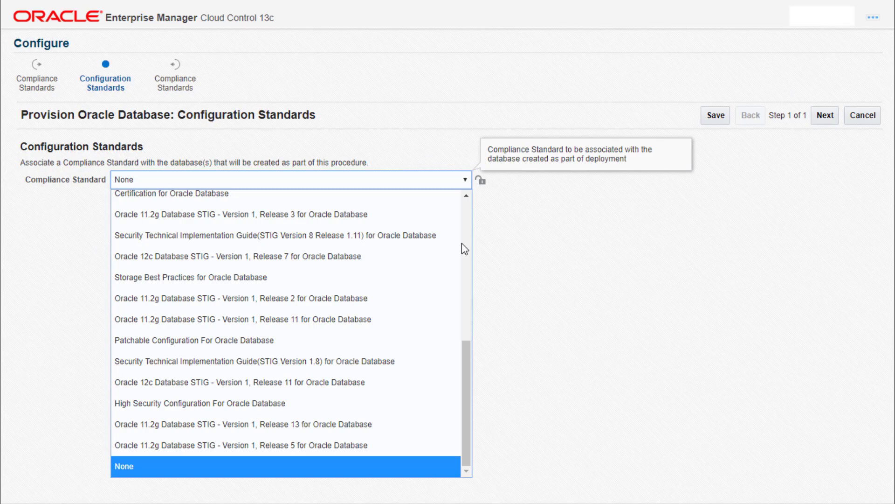
click(821, 120)
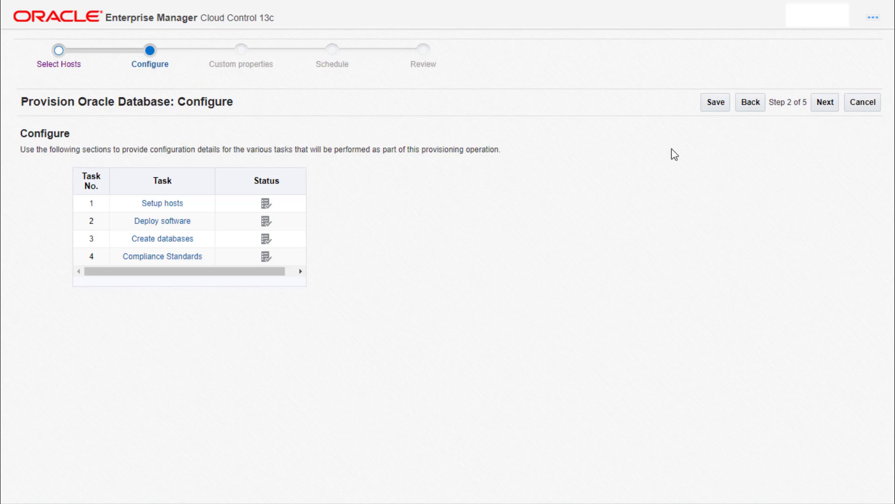
Schedule the deployment to start immediately with the default notification and prerequisite check settings, and submit the provisioning procedure.
click(829, 103)
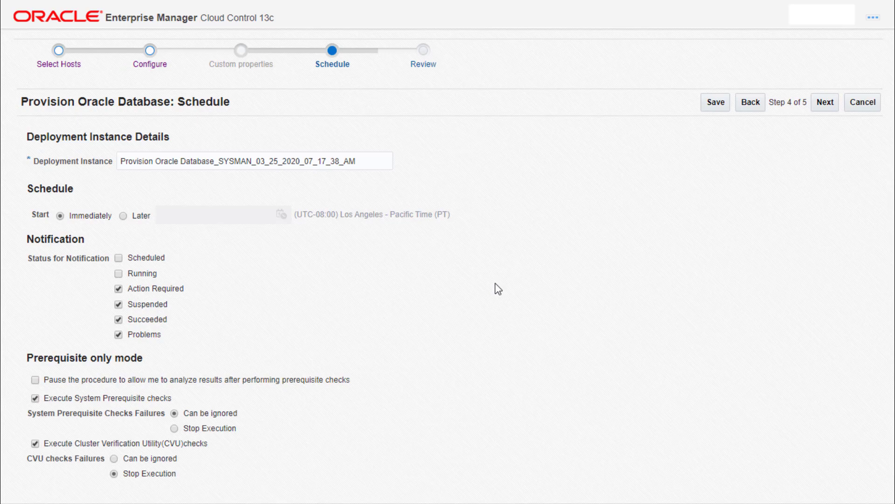
click(826, 104)
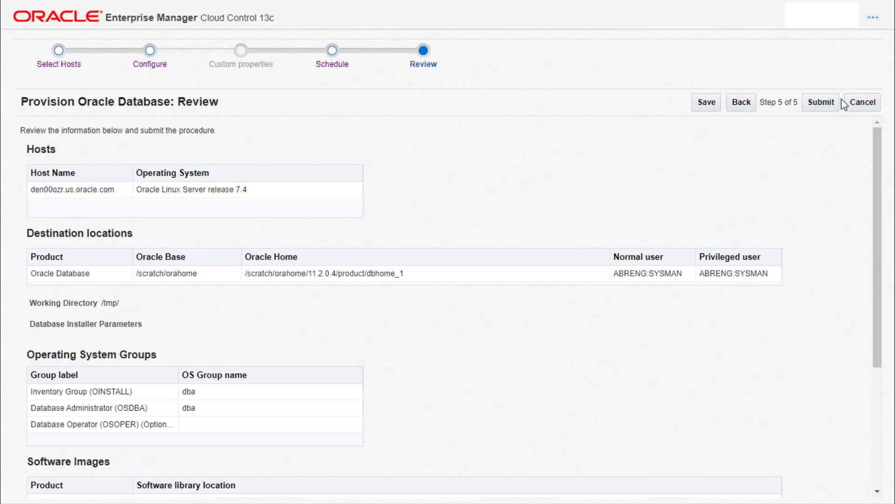
click(829, 104)
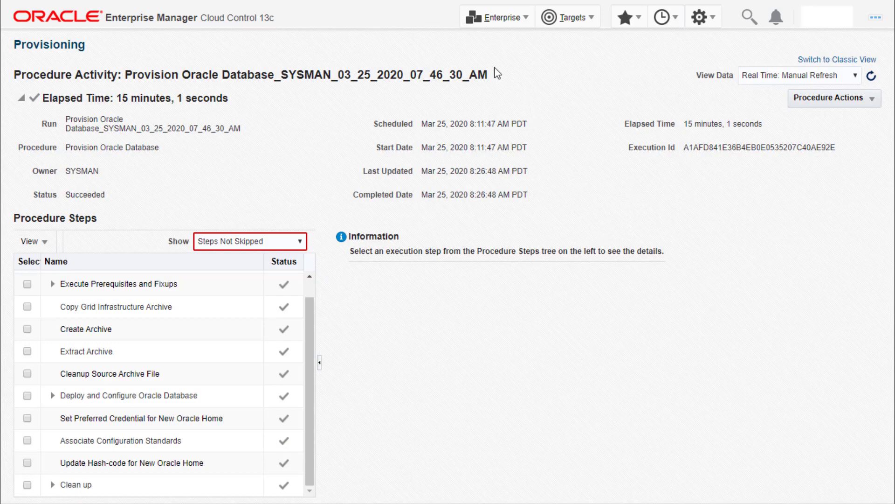
Open the list of database targets to check for the newly provisioned DB11g database.
click(557, 19)
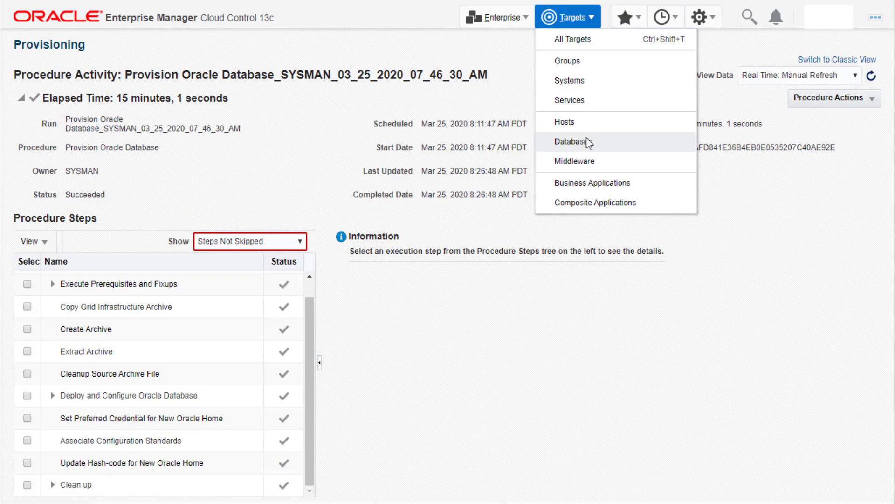
click(587, 142)
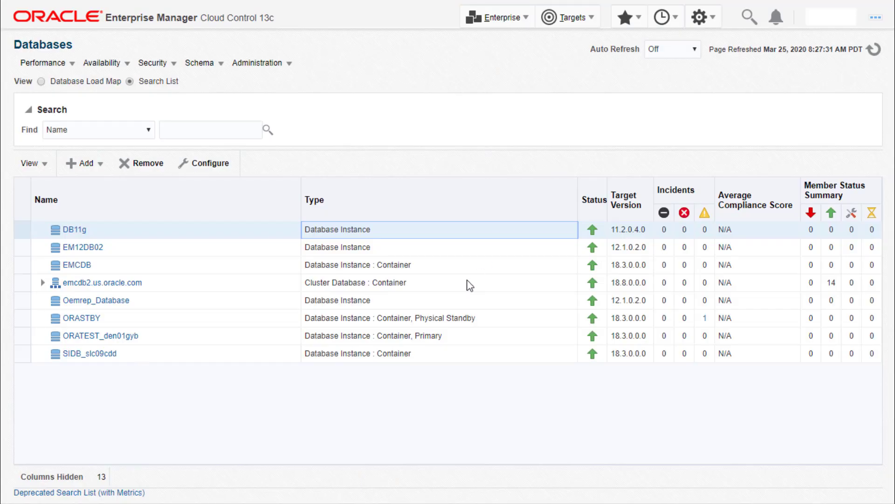